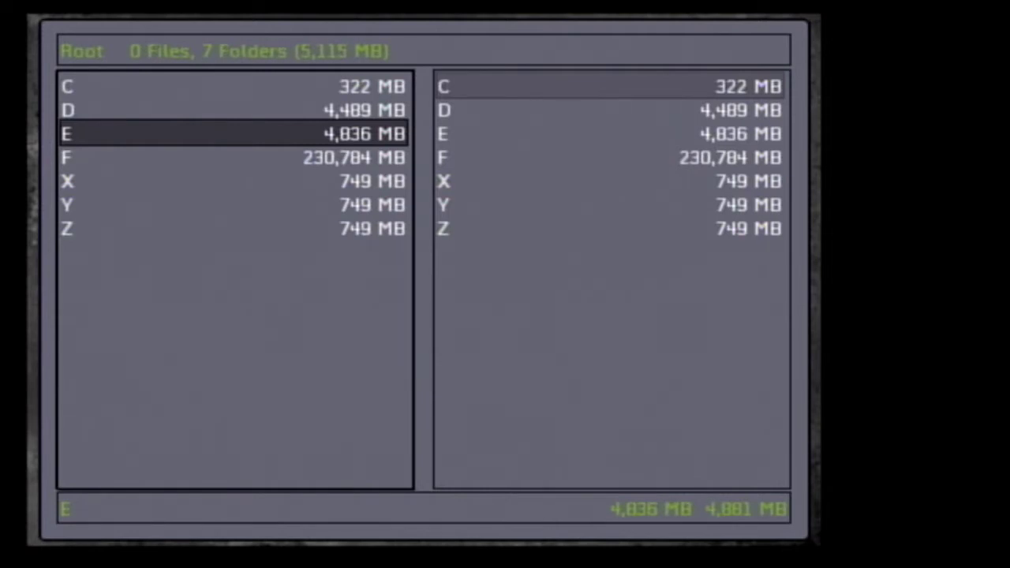
- Go from the main menu to D:\Applications\XBpartitioner 1.3 and run default.xbe
key(Escape)
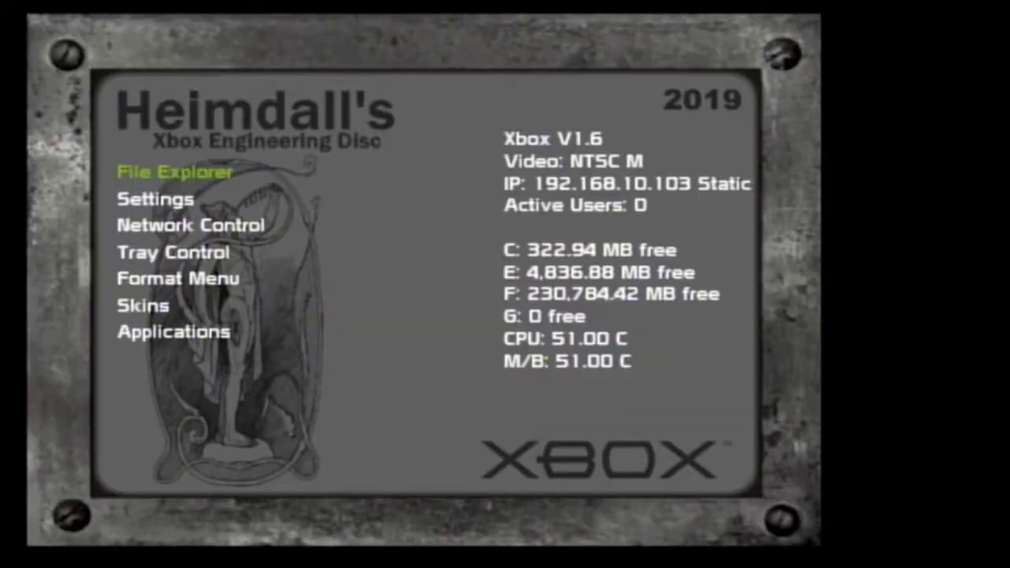
key(Down)
key(Down)
key(Down)
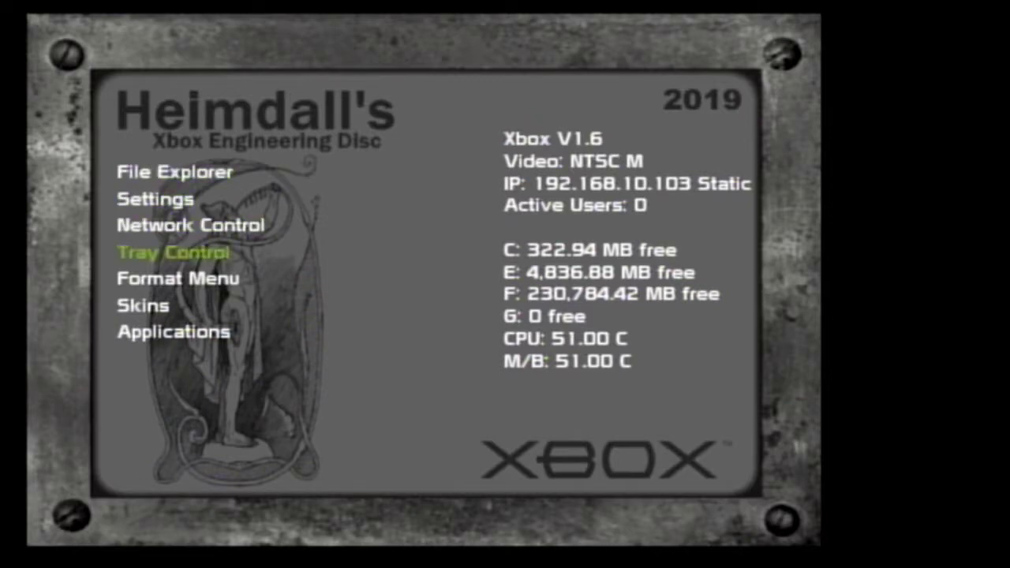
key(Up)
key(Up)
key(Up)
key(Return)
key(Up)
key(Return)
key(Down)
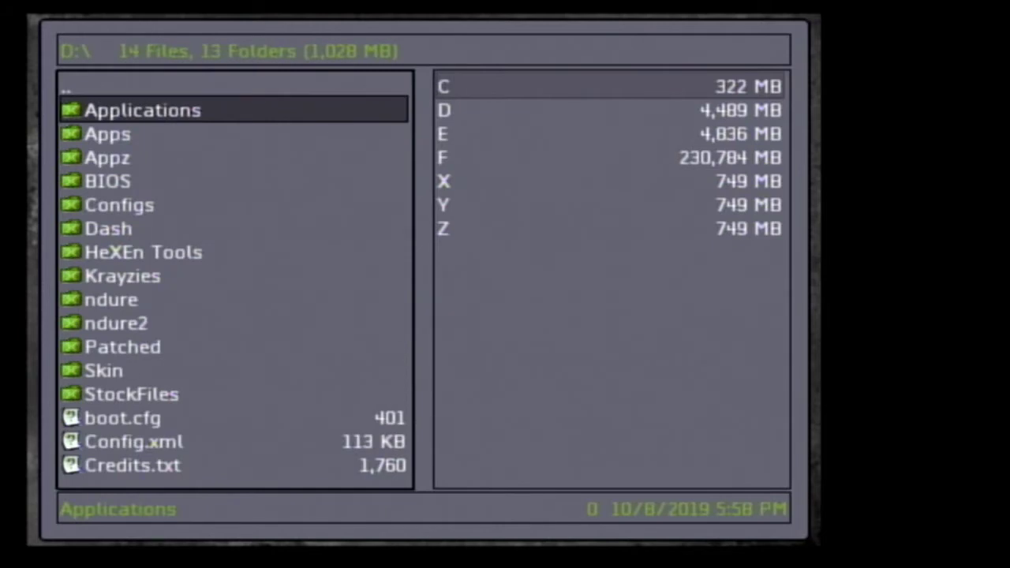
key(Return)
key(Down)
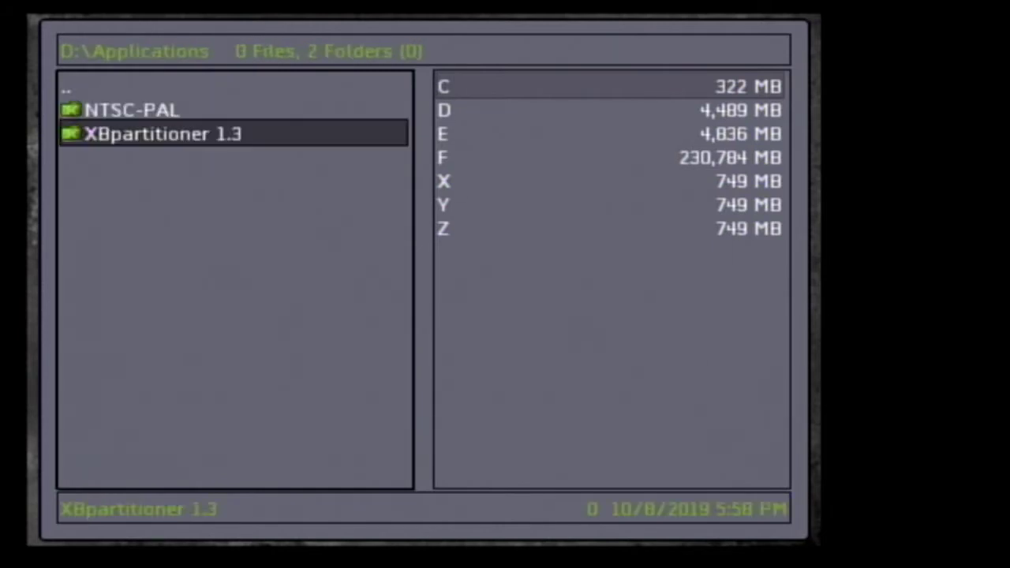
key(Return)
key(Down)
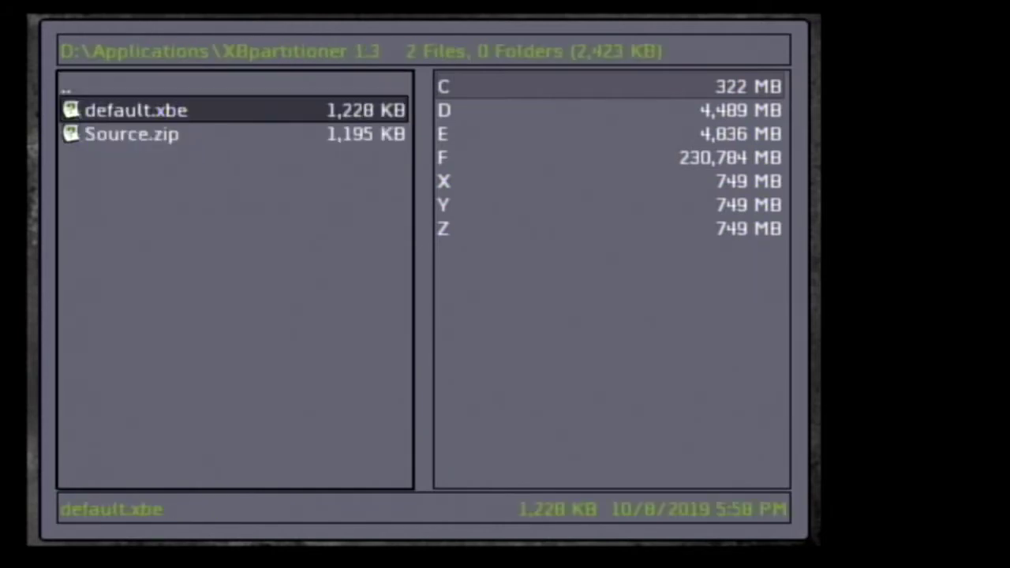
key(Return)
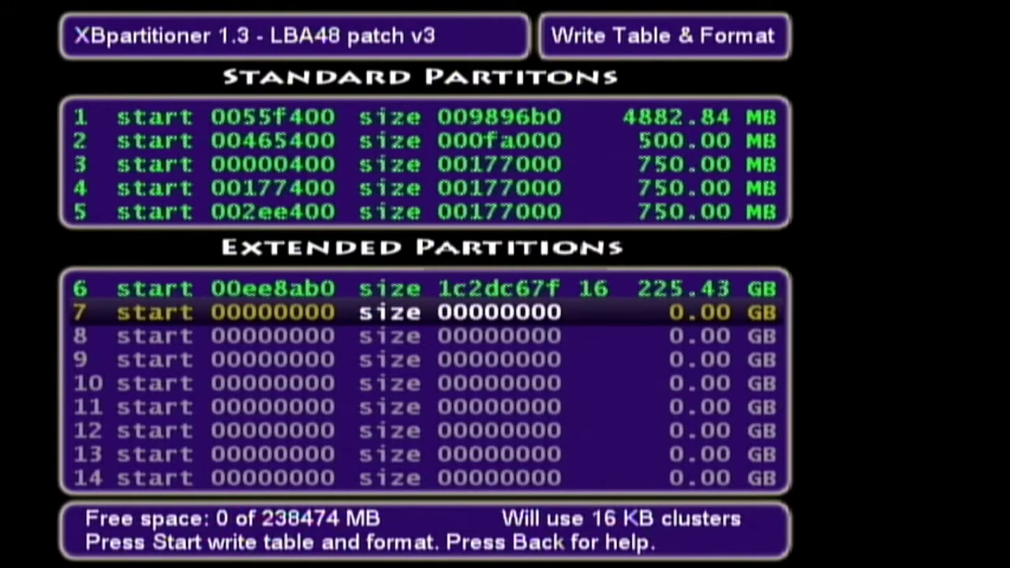
key(Up)
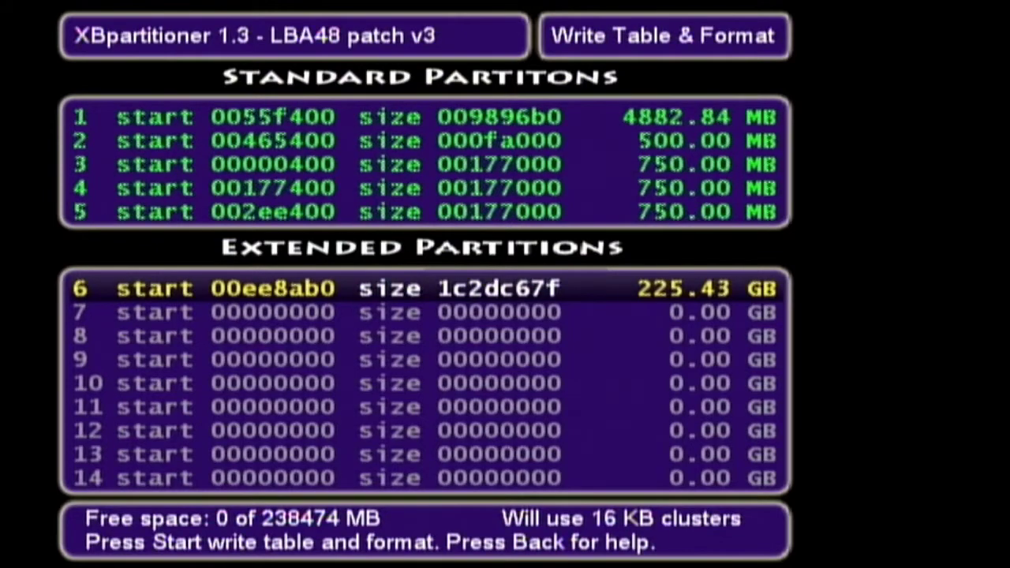
- Clear partitions 6, 5, 4, 3 and 2 in turn
key(Delete)
key(Up)
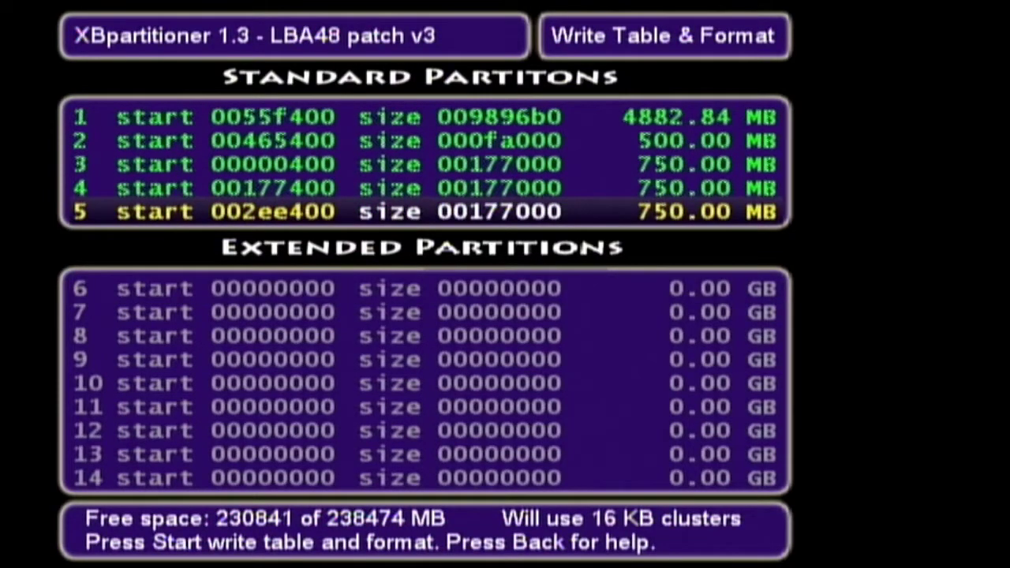
key(Delete)
key(Up)
key(Delete)
key(Up)
key(Delete)
key(Up)
key(Delete)
key(Up)
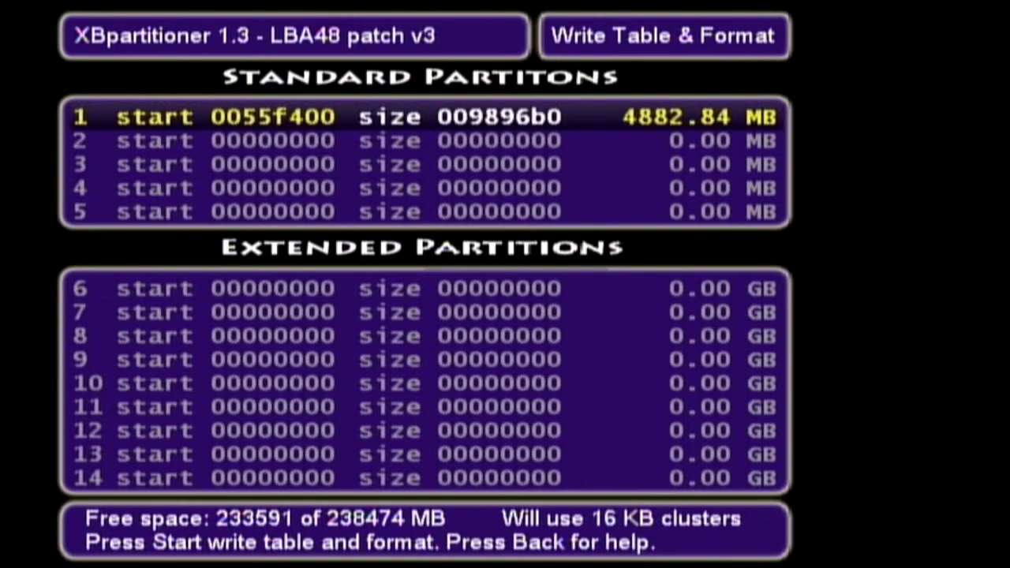
- Resize partition 1 to 50962.84 MB and accept it
key(Left)
key(Left)
key(Left)
key(Left)
key(Right)
key(Right)
key(Right)
key(Right)
key(Right)
key(Right)
key(Right)
key(Right)
key(Right)
key(Right)
key(Right)
key(Right)
key(Right)
key(Right)
key(Right)
key(Right)
key(Right)
key(Right)
key(Right)
key(Right)
key(Right)
key(Right)
key(Right)
key(Right)
key(Right)
key(Right)
key(Right)
key(Right)
key(Right)
key(Right)
key(Right)
key(Right)
key(Right)
key(Right)
key(Right)
key(Right)
key(Right)
key(Right)
key(Right)
key(Right)
key(Right)
key(Right)
key(Right)
key(Right)
key(Right)
key(Right)
key(Right)
key(Right)
key(Right)
key(Right)
key(Right)
key(Right)
key(Right)
key(Right)
key(Right)
key(Right)
key(Right)
key(Right)
key(Right)
key(Right)
key(Right)
key(Right)
key(Right)
key(Right)
key(Right)
key(Right)
key(Right)
key(Right)
key(Right)
key(Right)
key(Right)
key(Right)
key(Right)
key(Right)
key(Right)
key(Right)
key(Right)
key(Right)
key(Right)
key(Right)
key(Right)
key(Right)
key(Right)
key(Right)
key(Right)
key(Right)
key(Right)
key(Right)
key(Right)
key(Right)
key(Right)
key(Right)
key(Right)
key(Right)
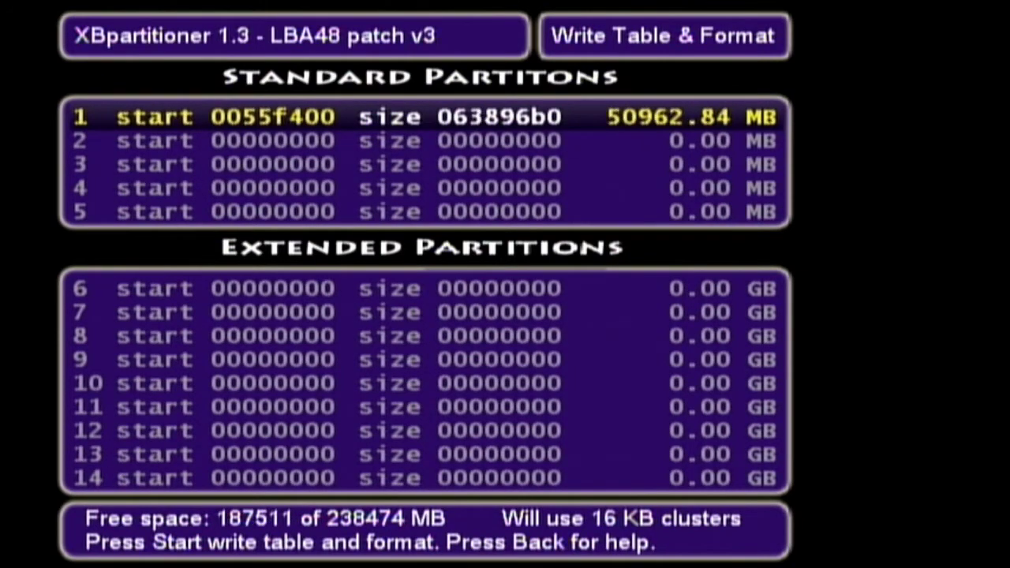
key(Down)
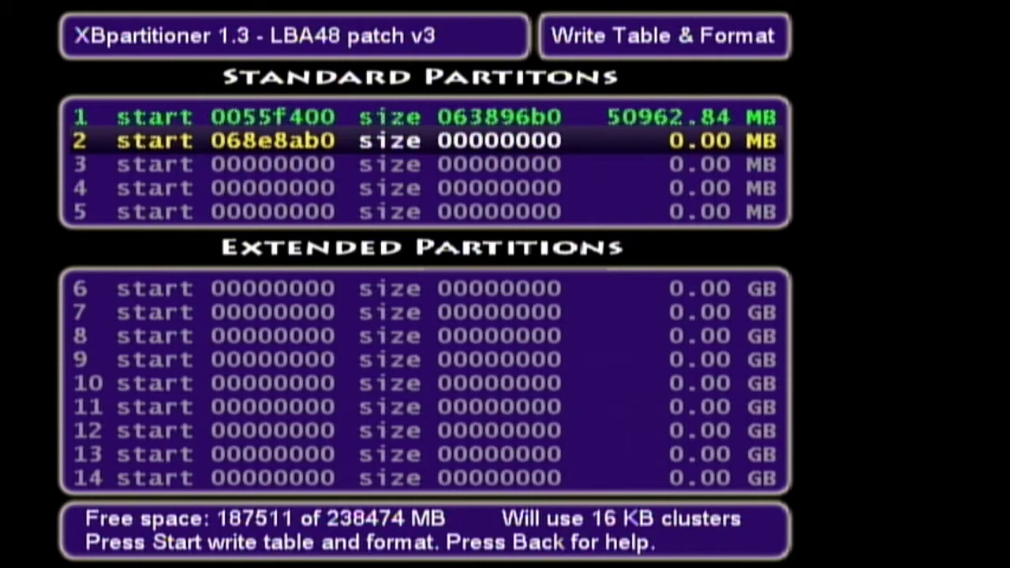
- Size partition 2 at 12399.89 MB and create partition 3 at 1024.00 MB
key(Right)
key(Right)
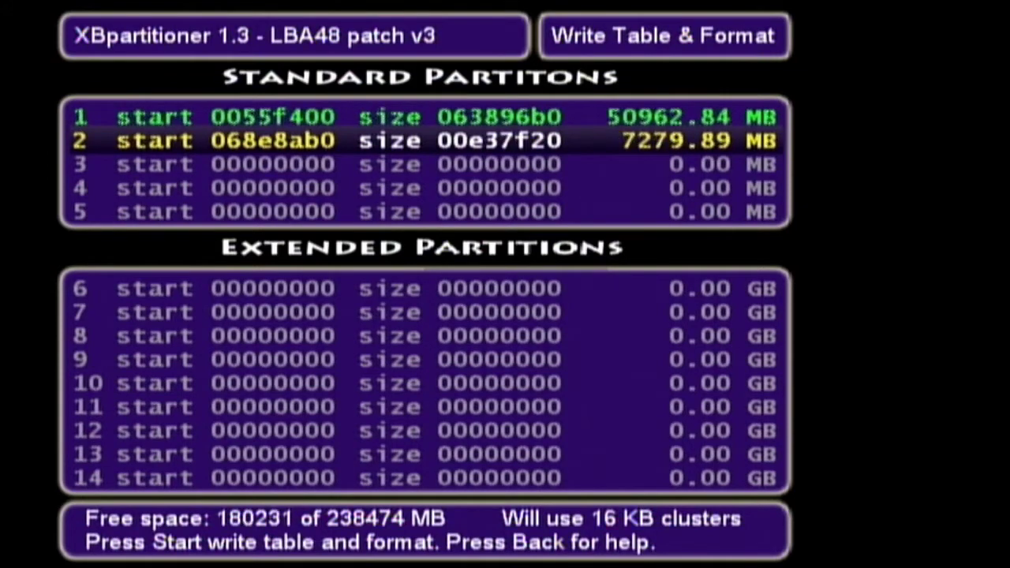
key(Right)
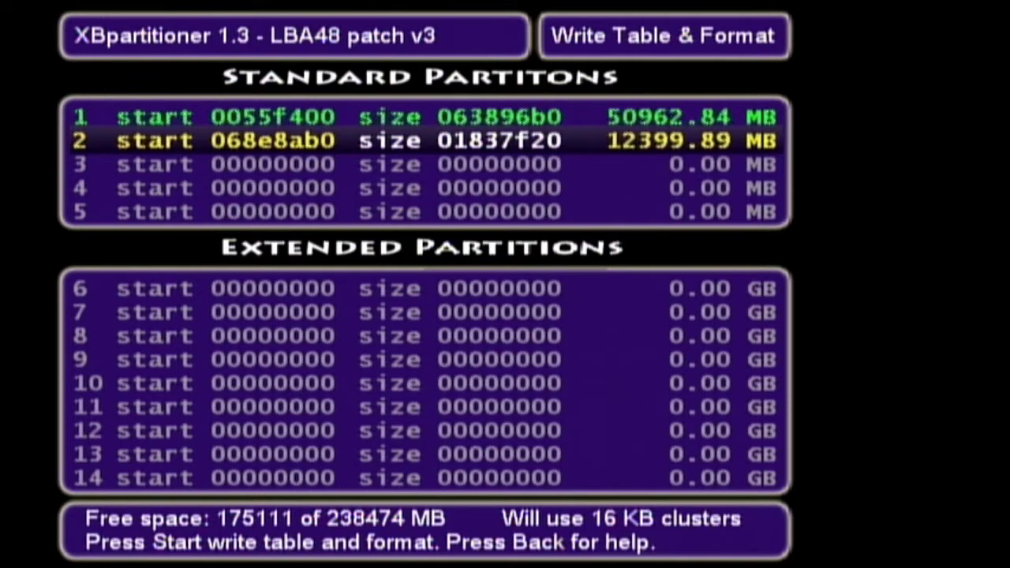
key(Down)
key(Return)
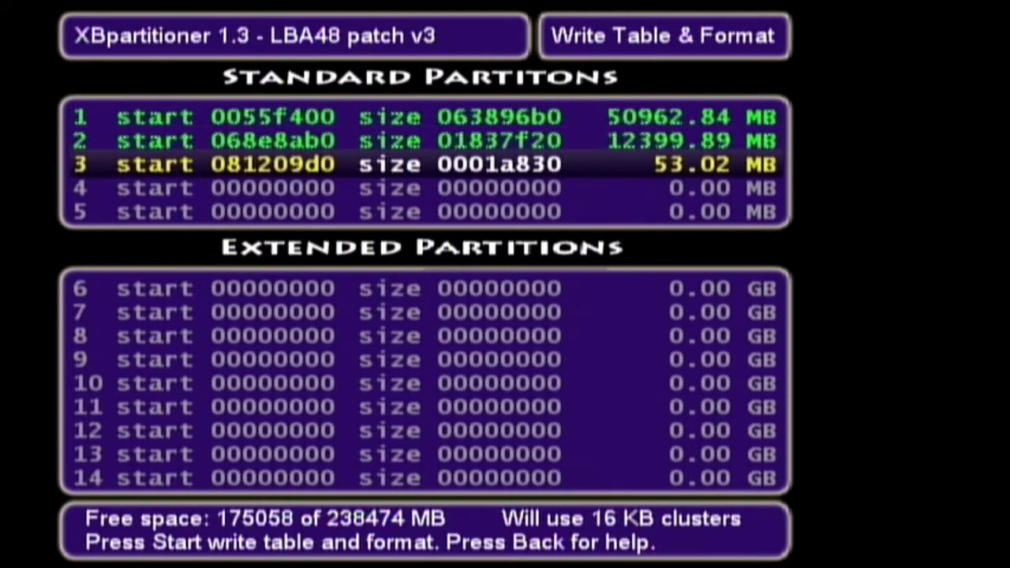
key(Right)
key(Left)
key(Up)
key(Down)
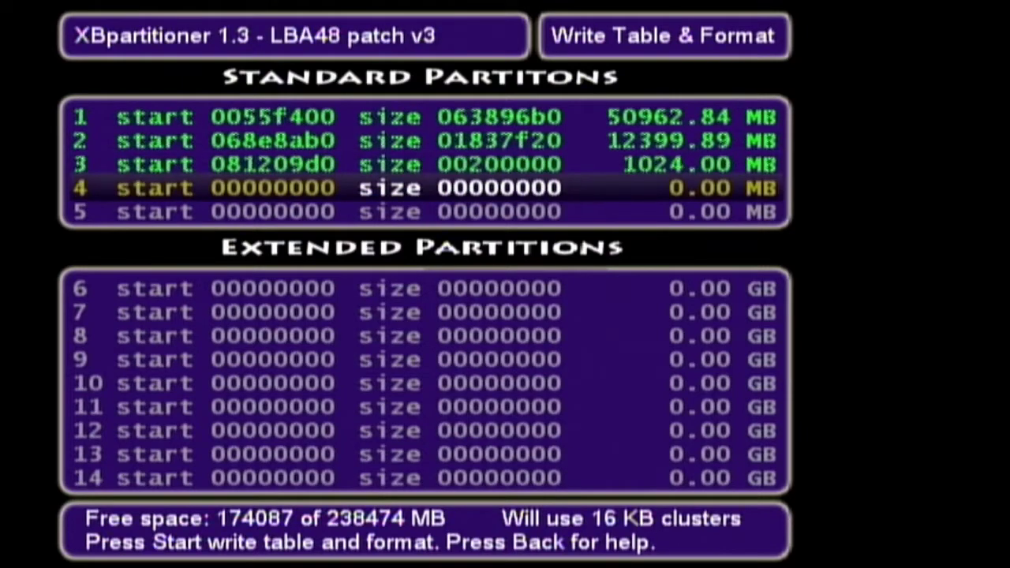
- Create partitions 4 and 5 at 1024.00 MB each
key(Return)
key(Up)
key(Up)
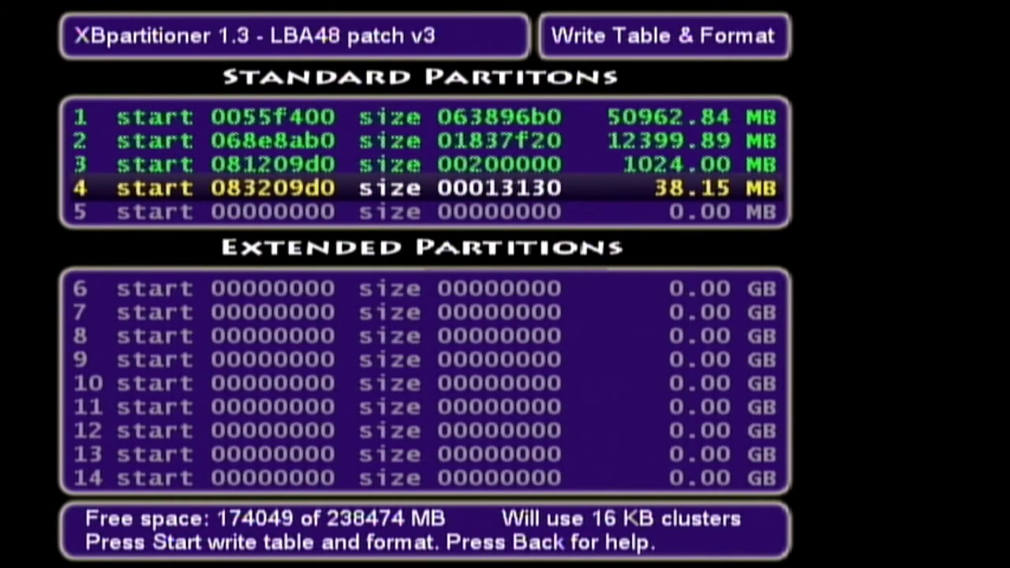
key(Left)
key(Up)
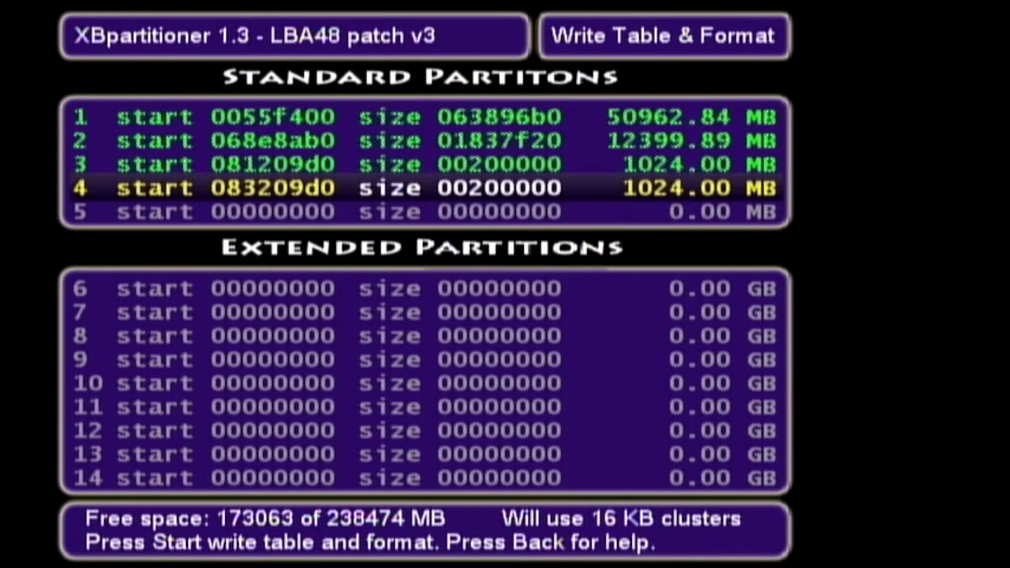
key(Down)
key(Return)
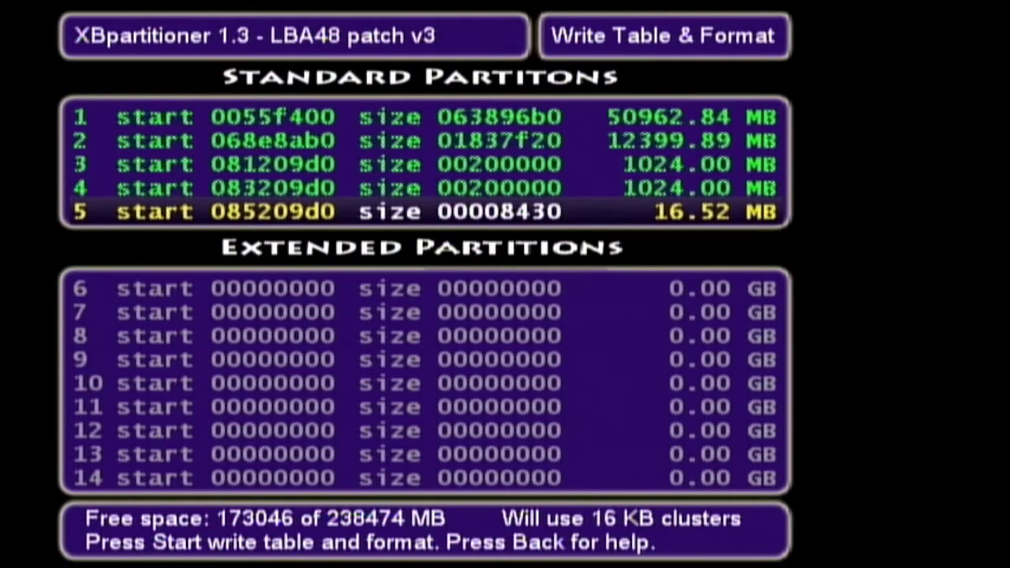
key(Up)
key(Down)
key(Left)
key(Up)
key(Down)
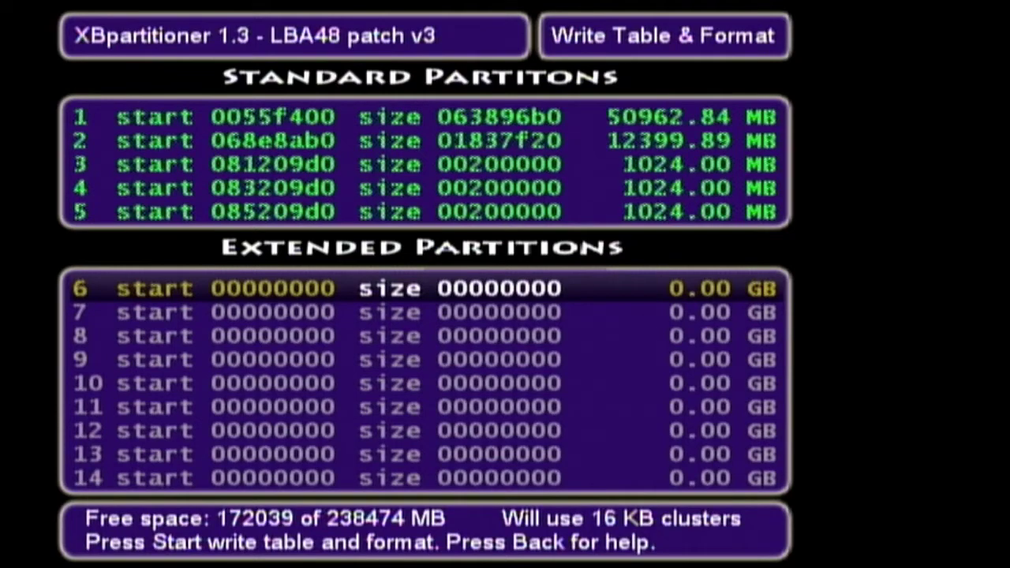
- Create extended partition 6 directly after partition 5
key(Up)
key(Down)
key(Right)
key(Up)
key(Down)
- Size partition 6 to 60.88 GB with 16 KB clusters
key(Left)
key(Right)
key(Right)
key(Right)
key(Right)
key(Right)
key(Right)
key(Right)
key(Right)
key(Right)
key(Right)
key(Right)
key(Right)
key(Right)
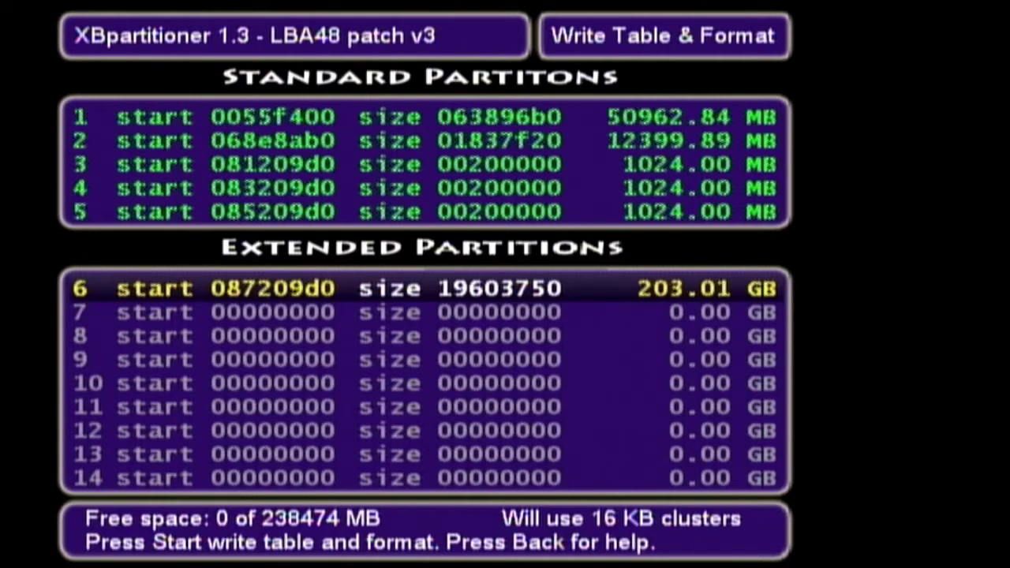
key(Right)
key(Right)
key(Right)
key(Right)
key(Right)
key(Right)
key(Right)
key(Right)
key(Right)
key(Right)
key(Right)
key(Right)
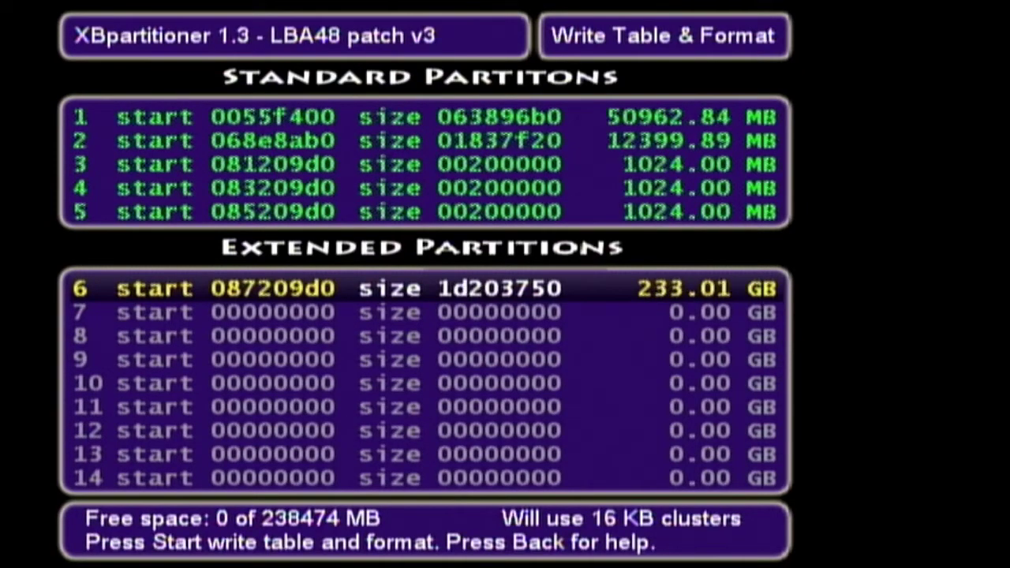
key(Right)
key(Right)
key(Right)
key(Right)
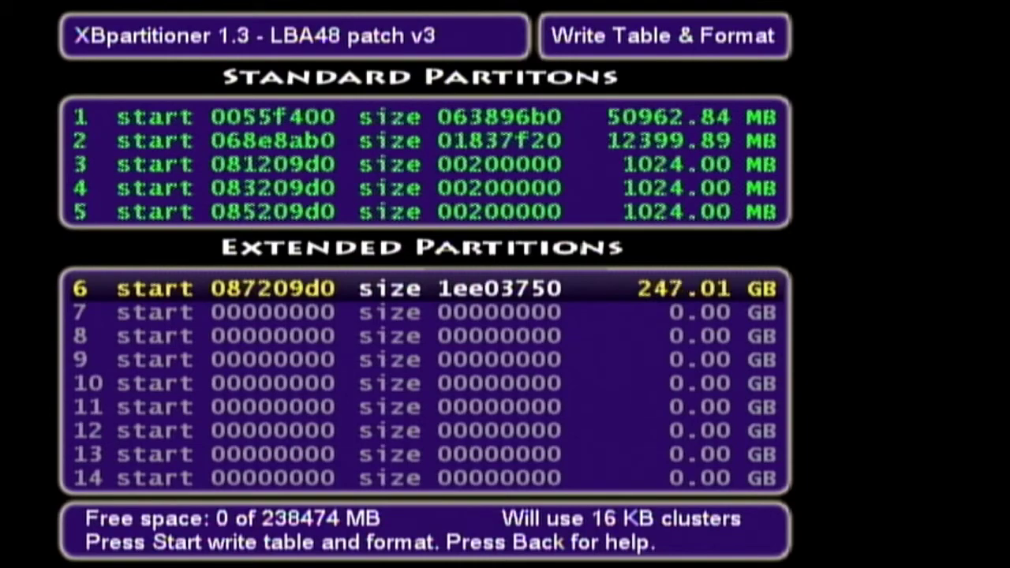
key(Right)
key(Right)
key(Right)
key(Right)
key(Right)
key(Right)
key(Right)
key(Right)
key(Right)
key(Right)
key(Right)
key(Right)
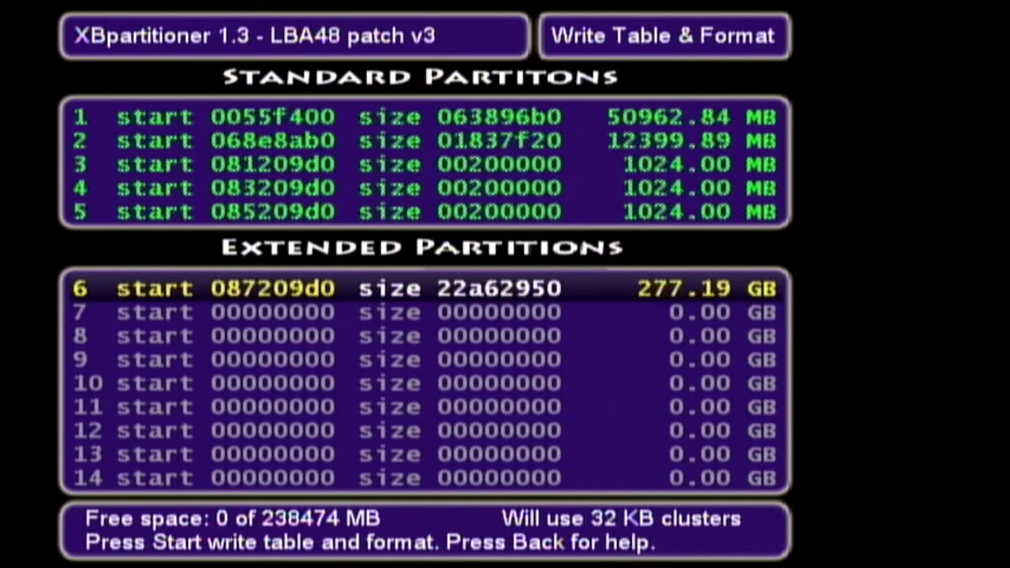
key(Right)
key(Right)
key(Right)
key(Right)
key(Right)
key(Right)
key(Right)
key(Right)
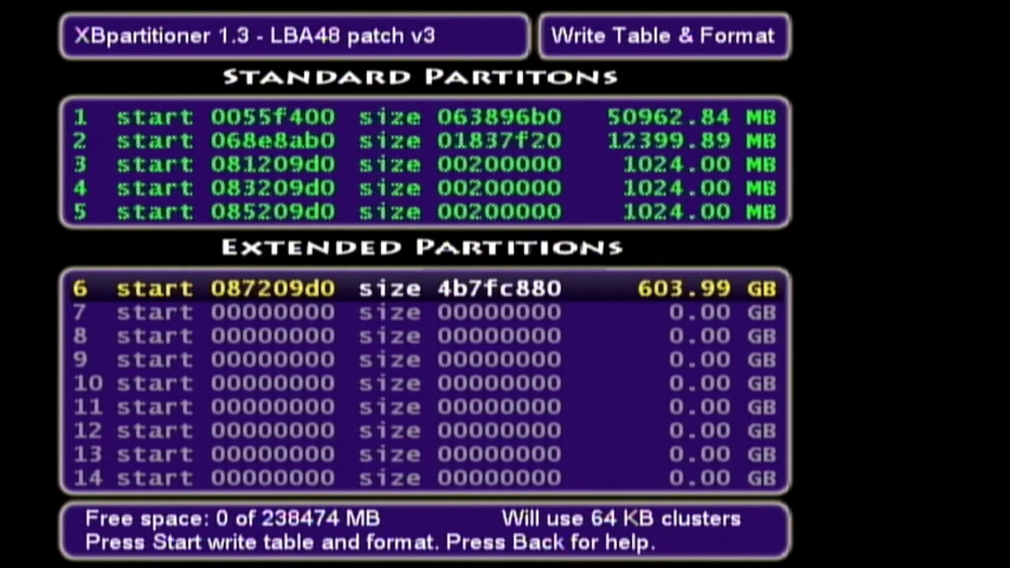
key(Left)
key(Left)
key(Left)
key(Left)
key(Left)
key(Left)
key(Left)
key(Left)
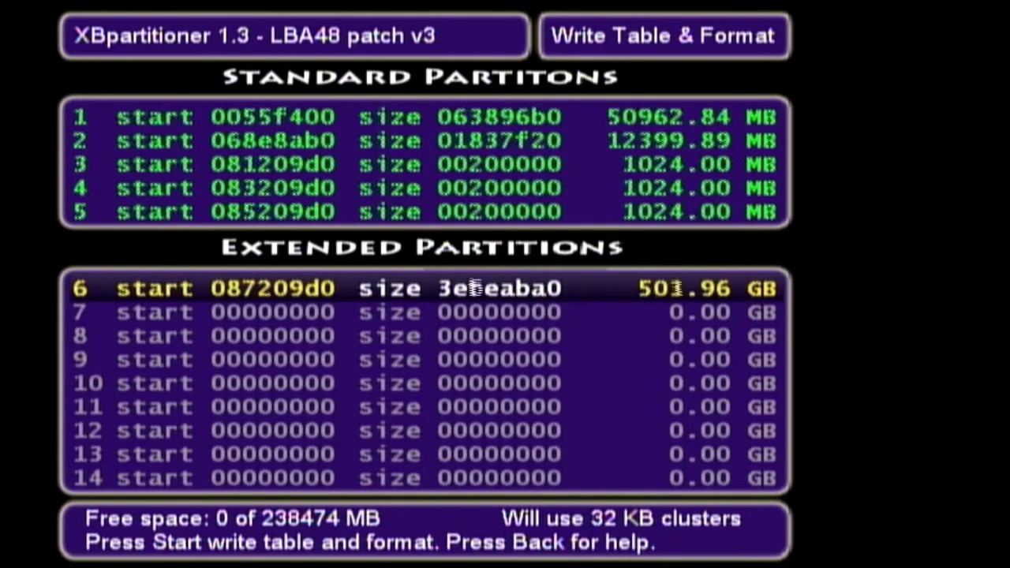
key(Left)
key(Left)
key(Left)
key(Left)
key(Left)
key(Left)
key(Left)
key(Left)
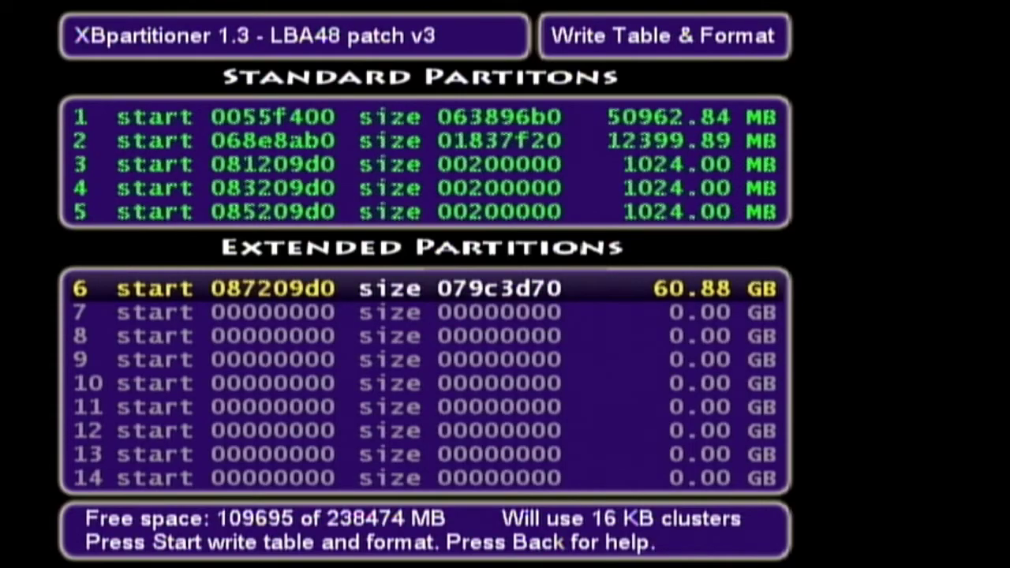
- Write the partition table and confirm formatting the changed partitions with Y
key(Return)
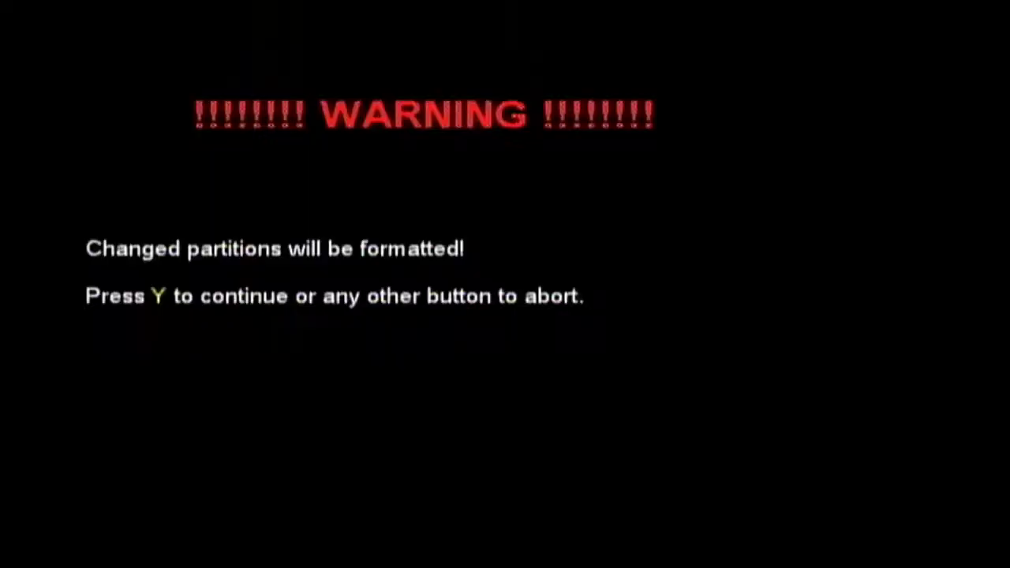
key(y)
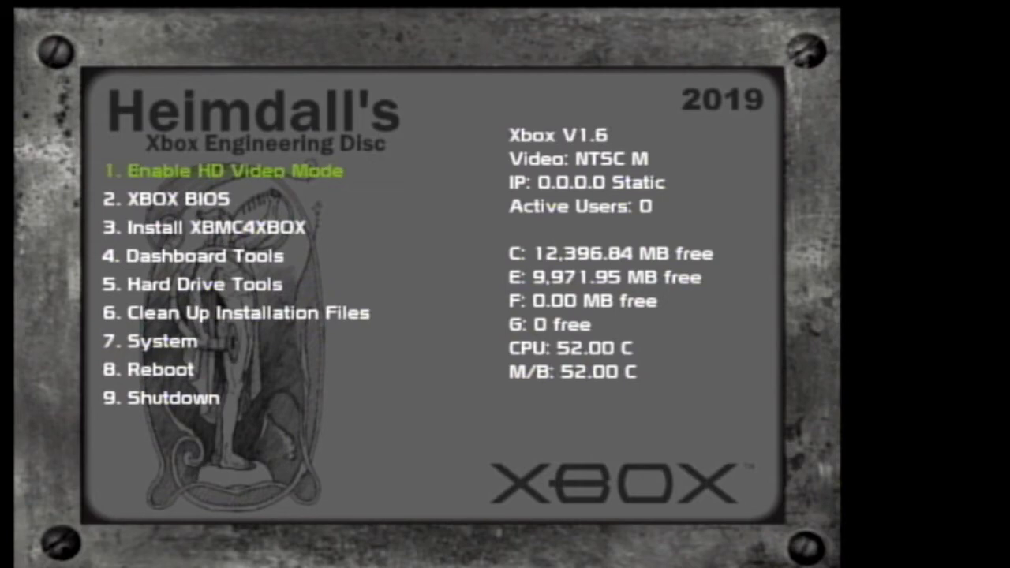
key(Down)
key(Down)
key(Down)
key(Down)
key(Down)
key(Down)
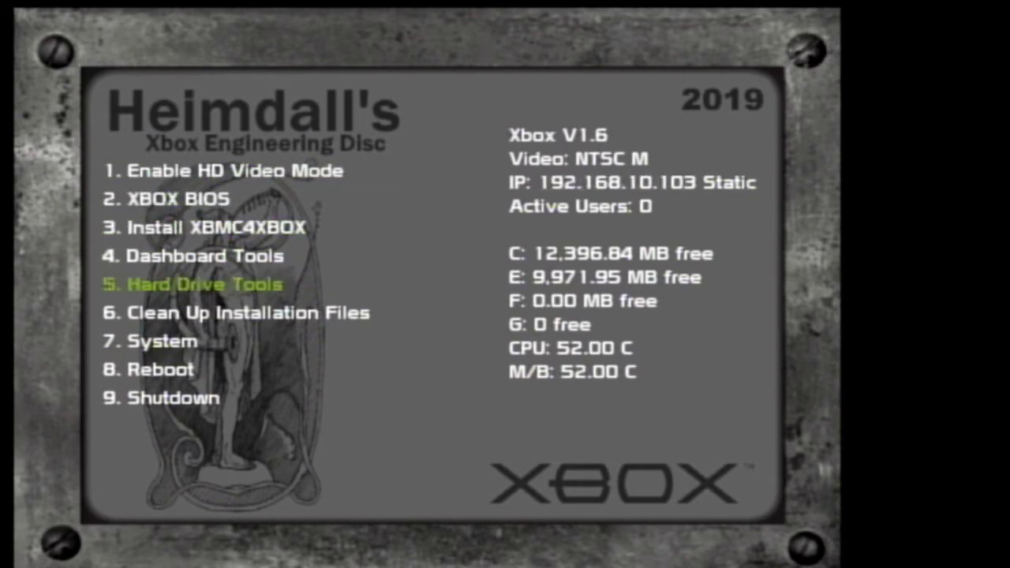
key(Return)
key(Return)
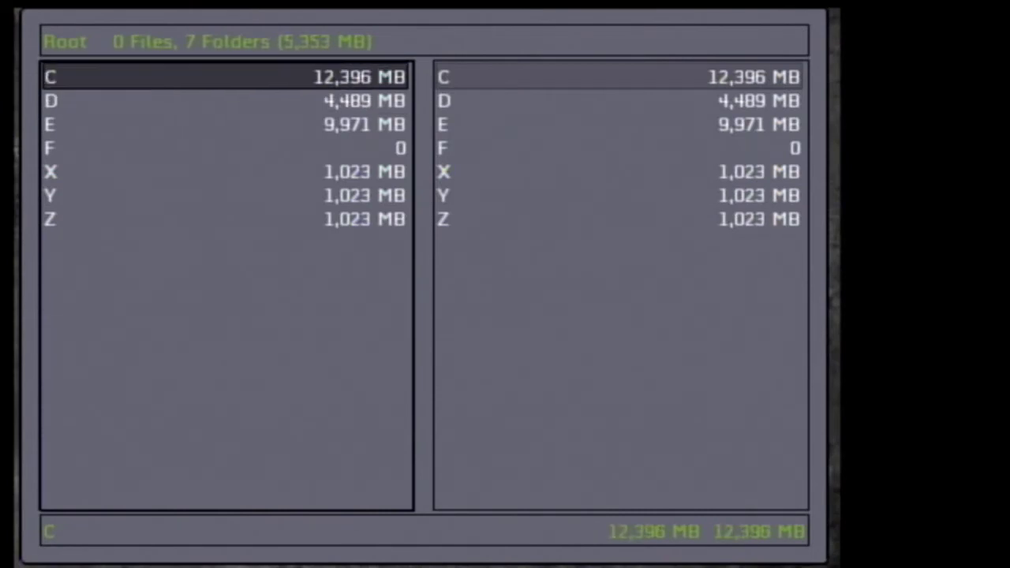
key(Down)
key(Down)
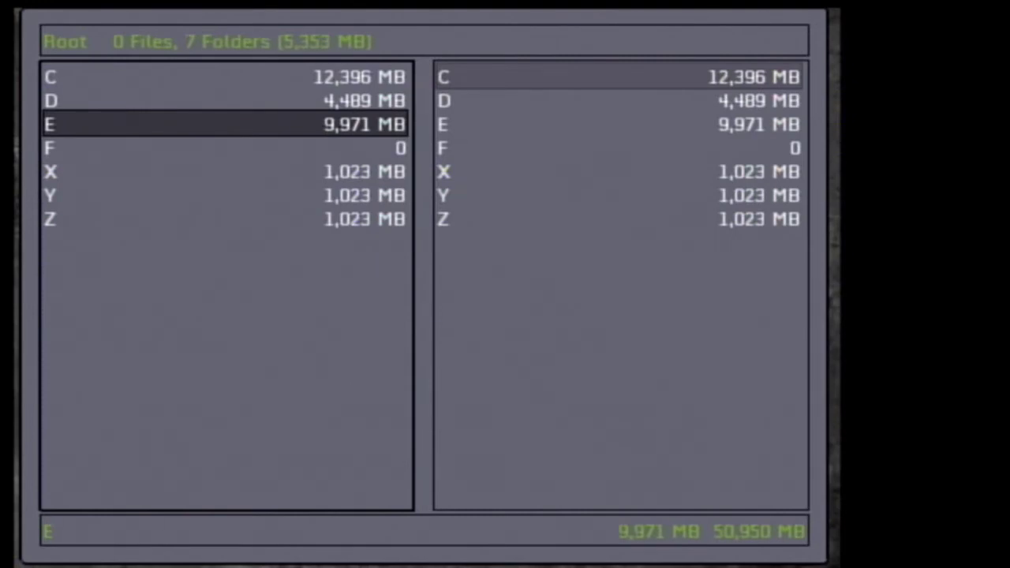
key(Down)
key(Down)
key(Down)
key(Down)
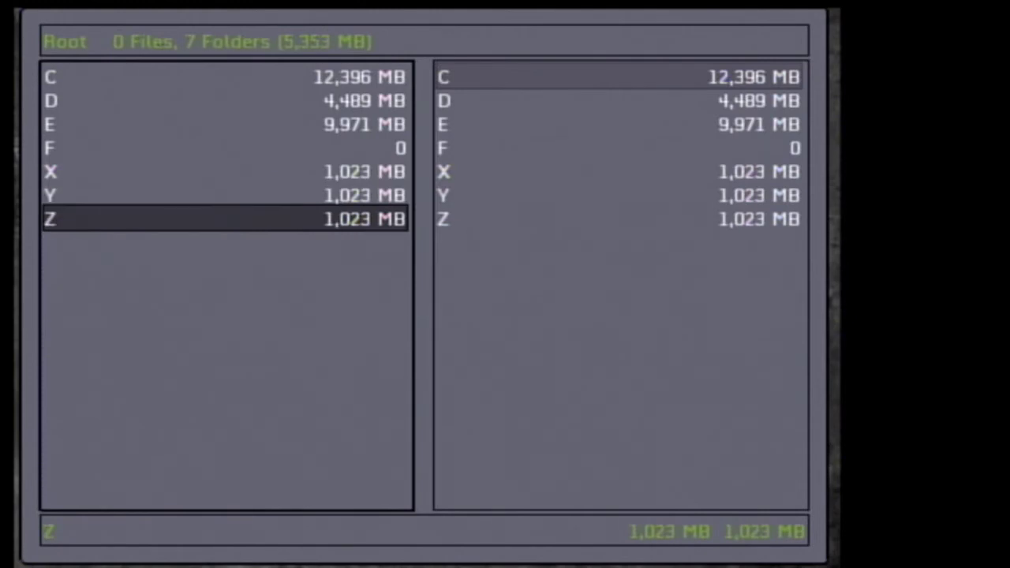
key(Up)
key(Up)
key(Down)
key(Up)
key(Up)
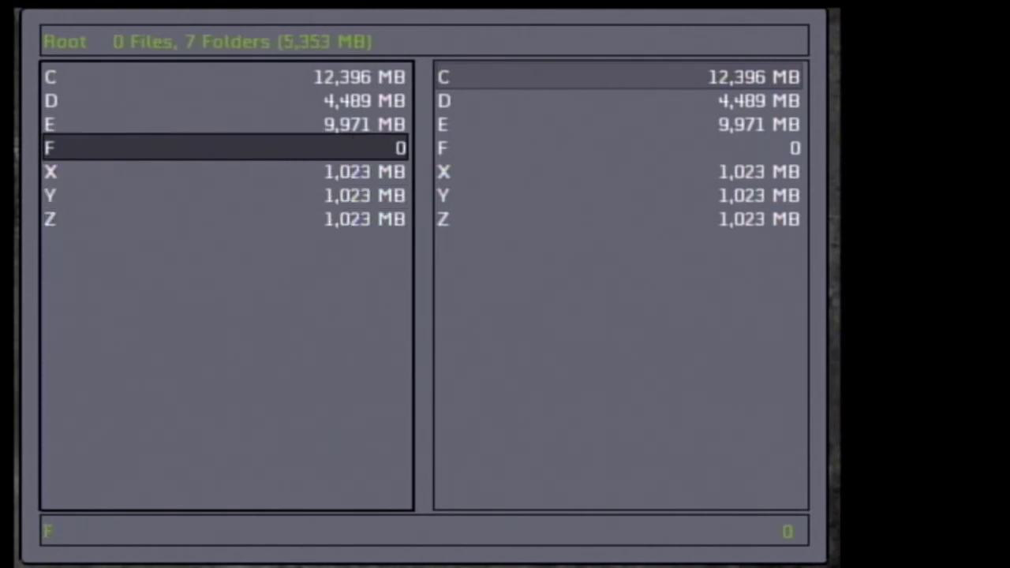
key(Down)
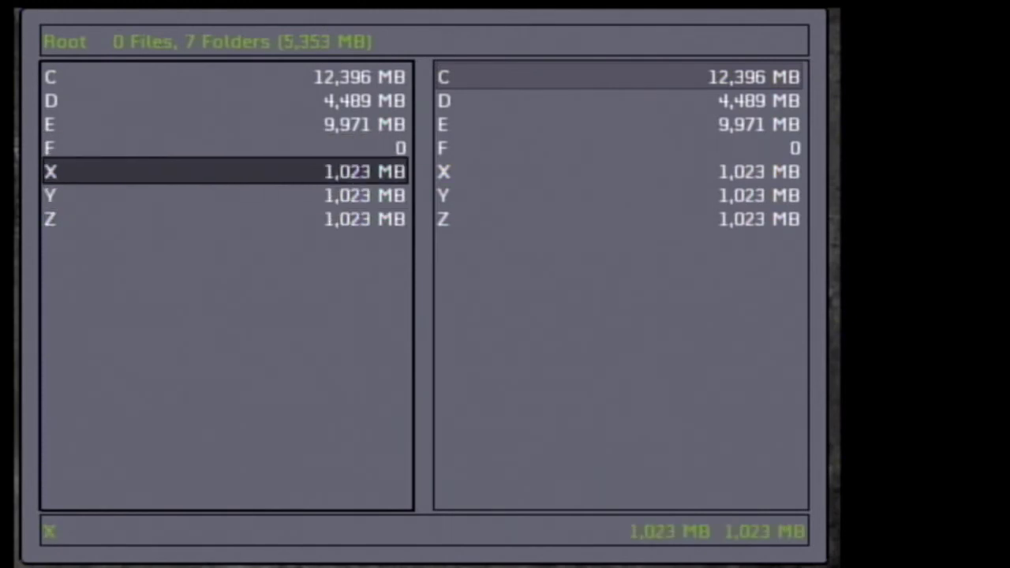
key(Up)
key(Up)
key(Escape)
key(Down)
key(Up)
key(Up)
key(Up)
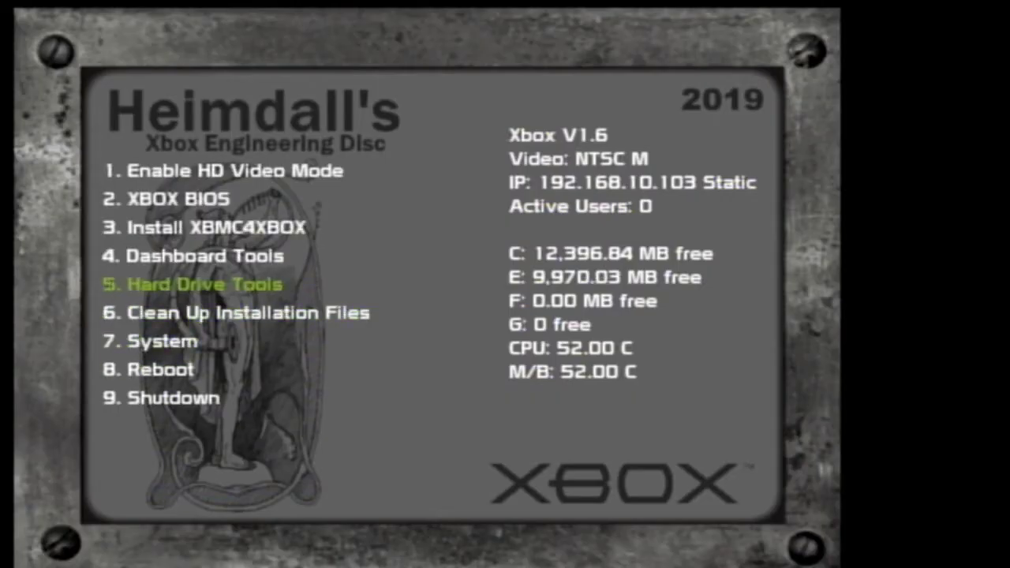
- Run Hard Drive Tools > New Disk, NTSC Xbox and accept the entered passcode
key(Return)
key(Down)
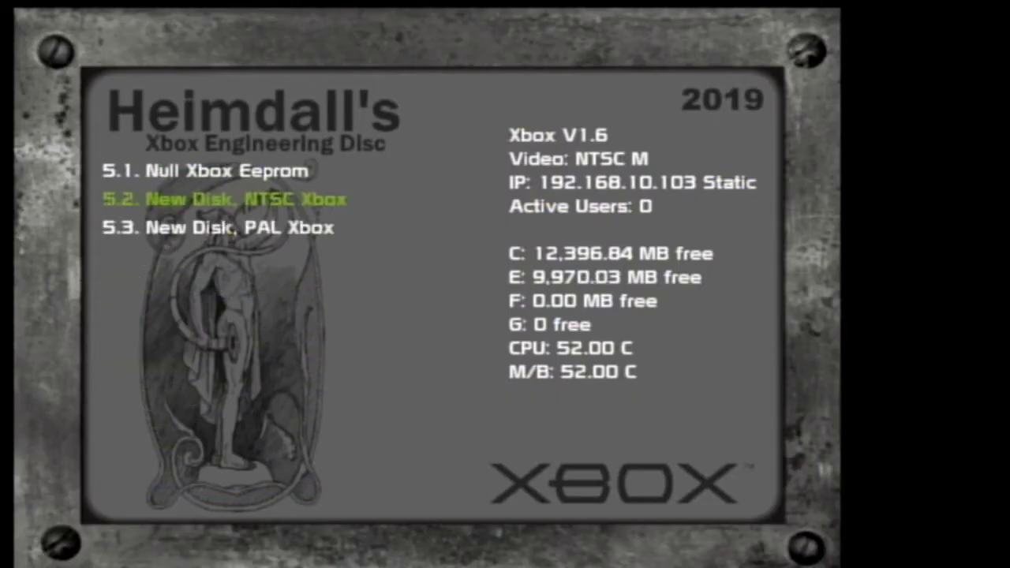
key(Return)
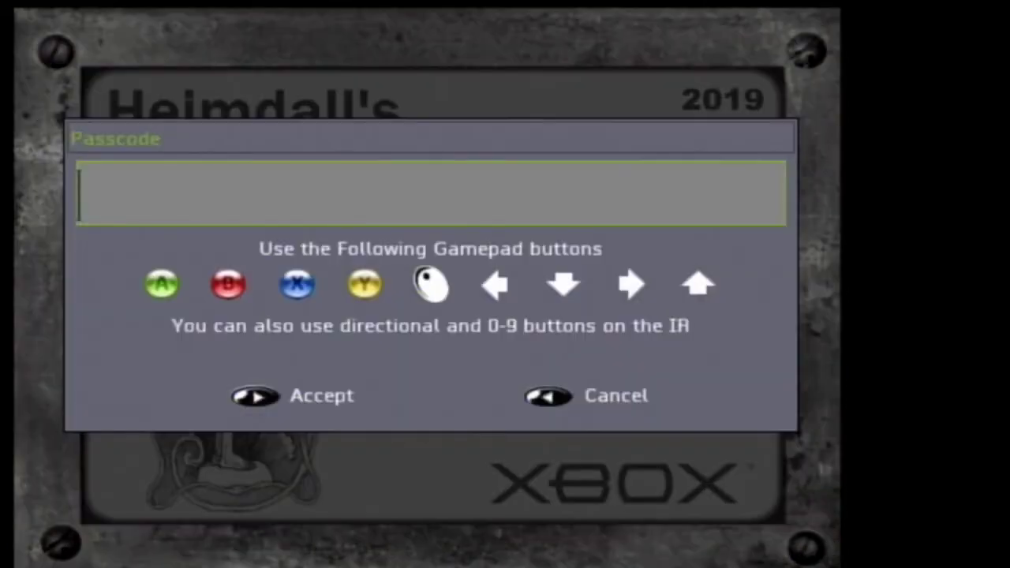
text(••••)
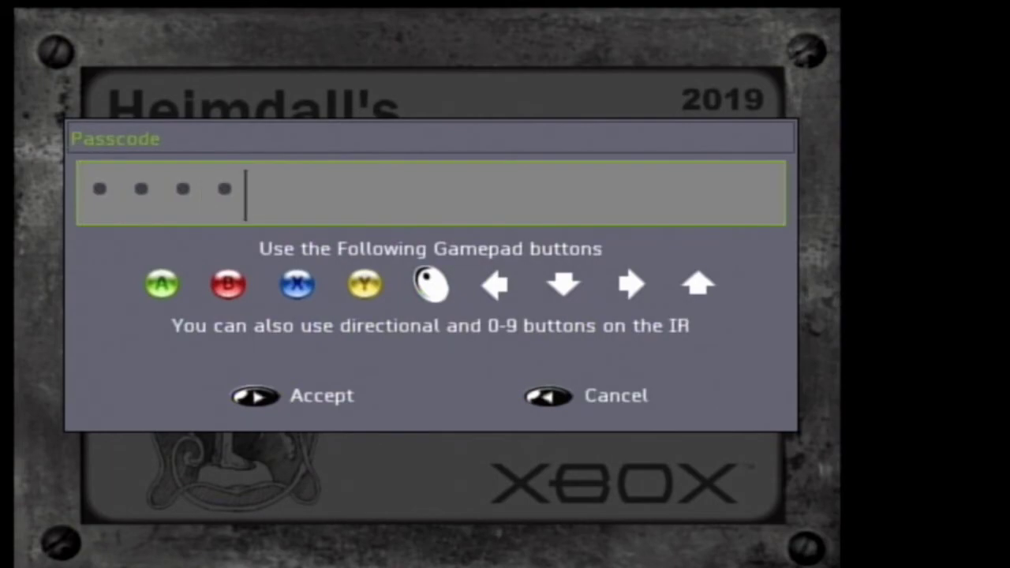
key(Return)
key(Return)
key(Return)
key(Return)
key(Return)
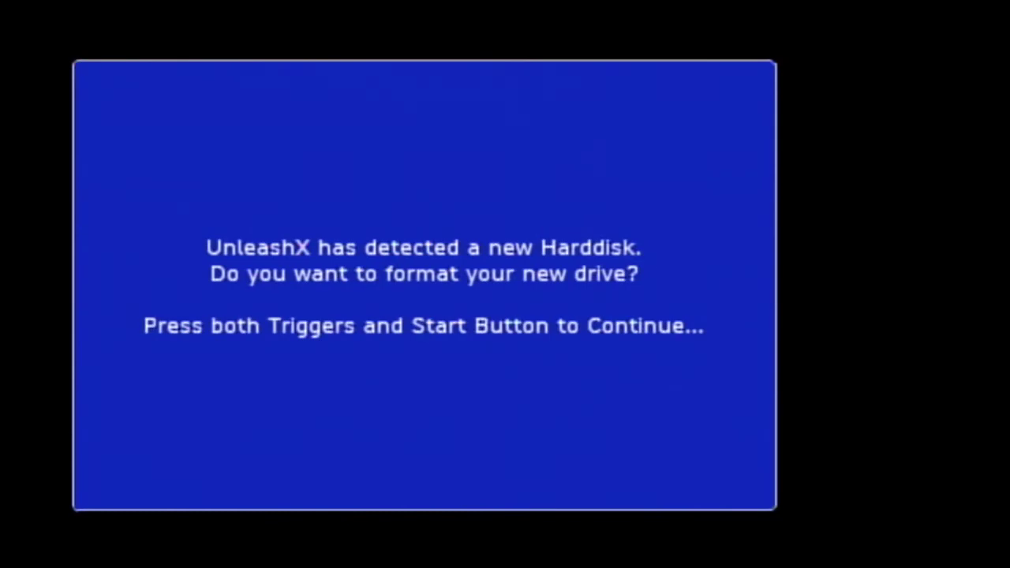
- Format the new drive past the data-loss warning, format drive F too, then continue
key(Return)
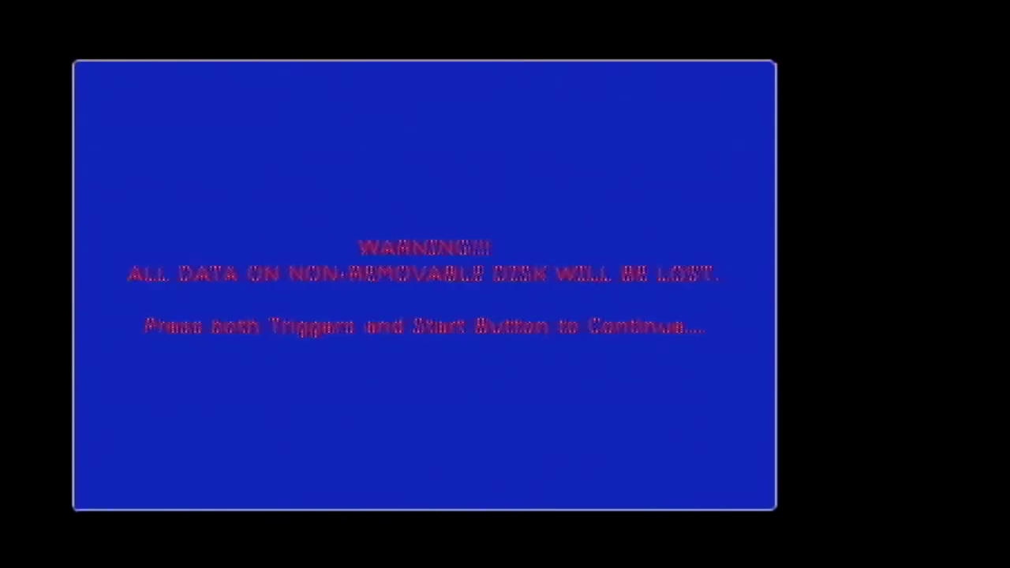
key(Return)
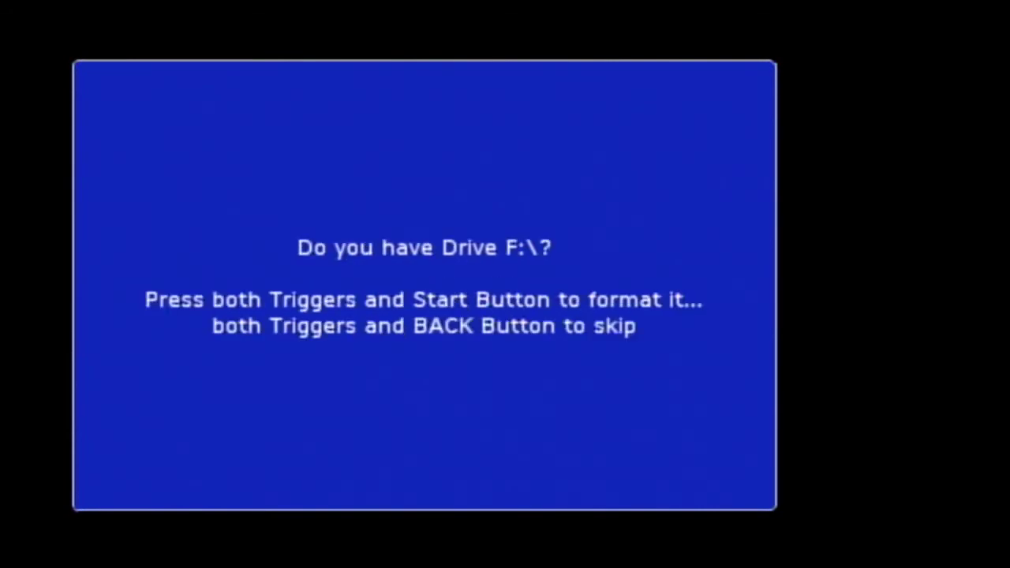
key(Return)
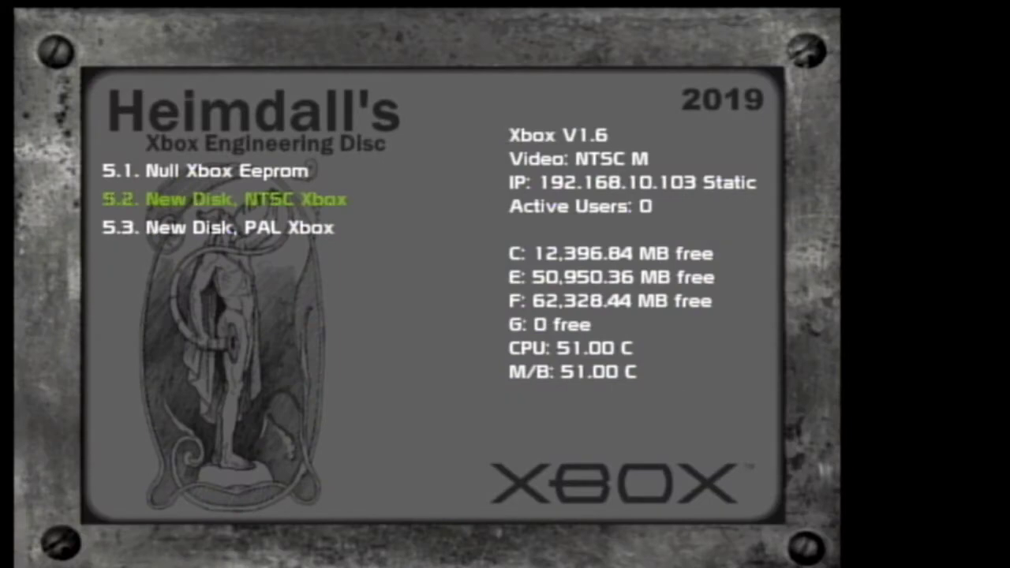
key(Return)
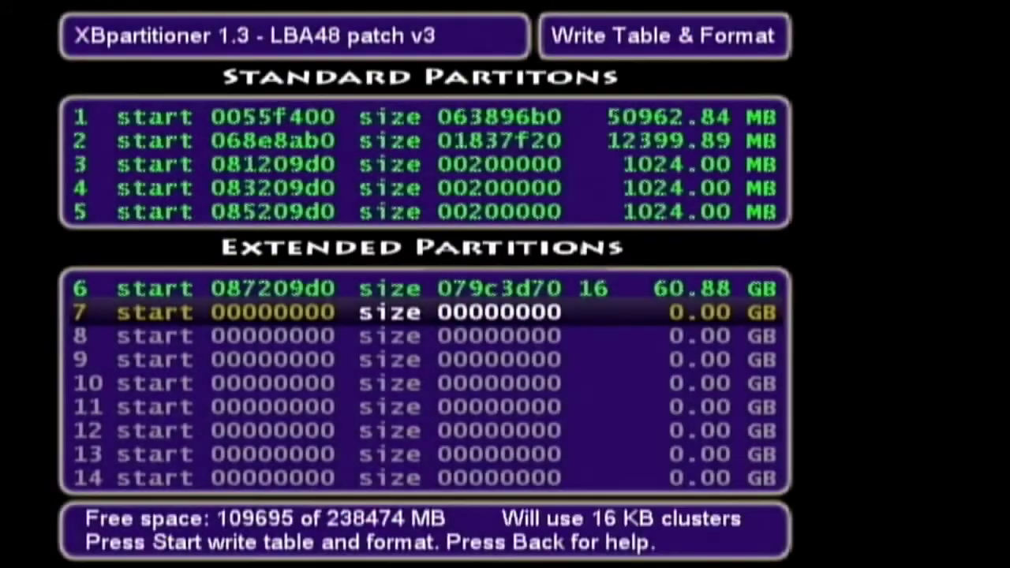
- Grow partition 6 to 168.01 GB, write and format it with Y, then exit
key(Up)
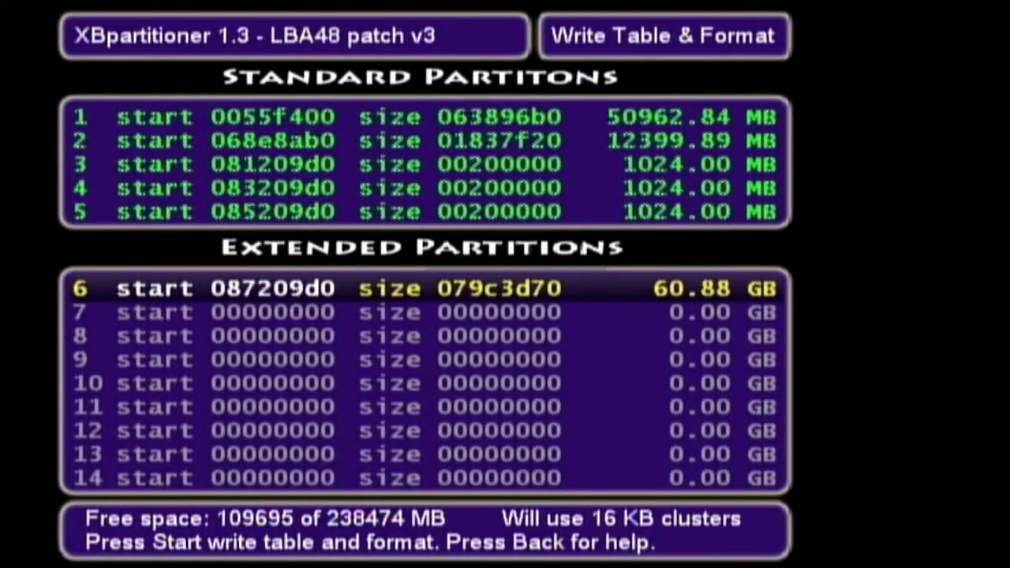
key(Right)
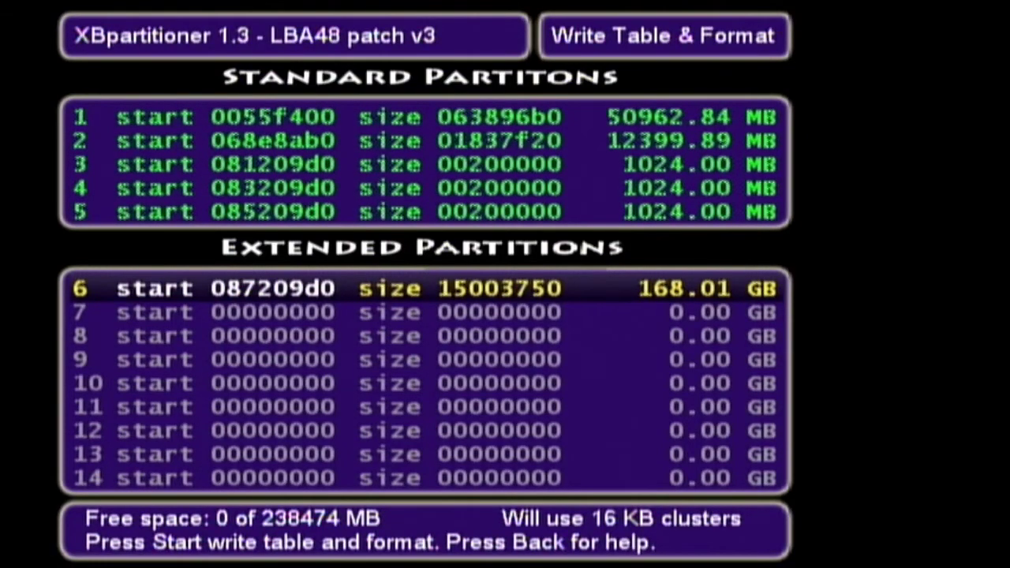
key(Return)
key(y)
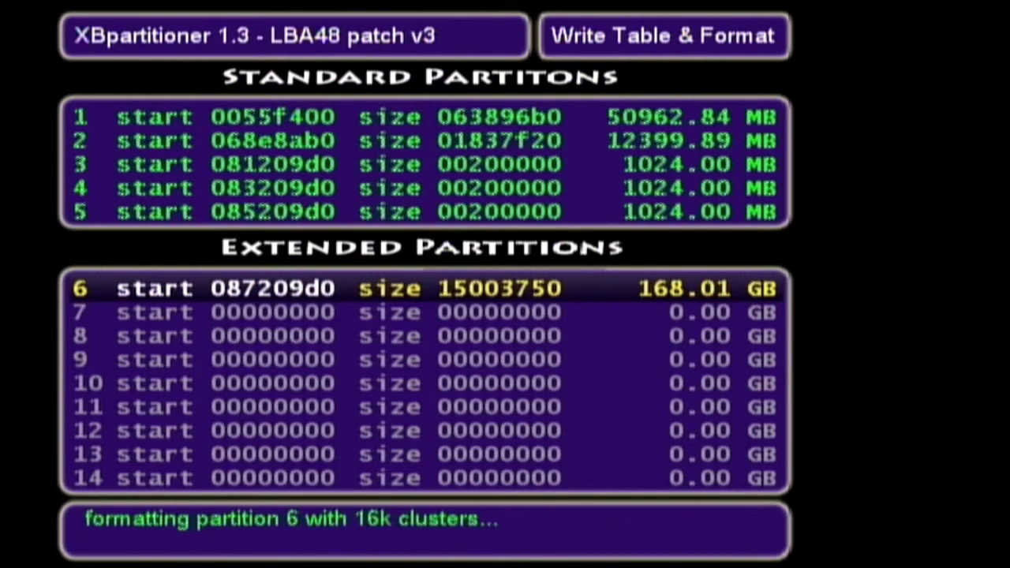
key(BackSpace)
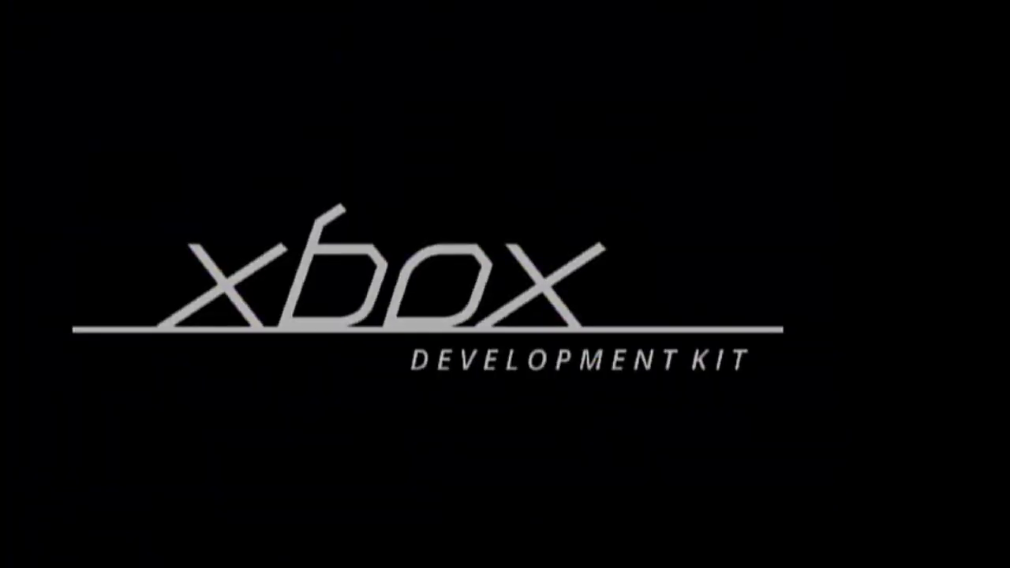
- Open System > File Explorer from the main menu to see the drive sizes
key(Down)
key(Down)
key(Down)
key(Down)
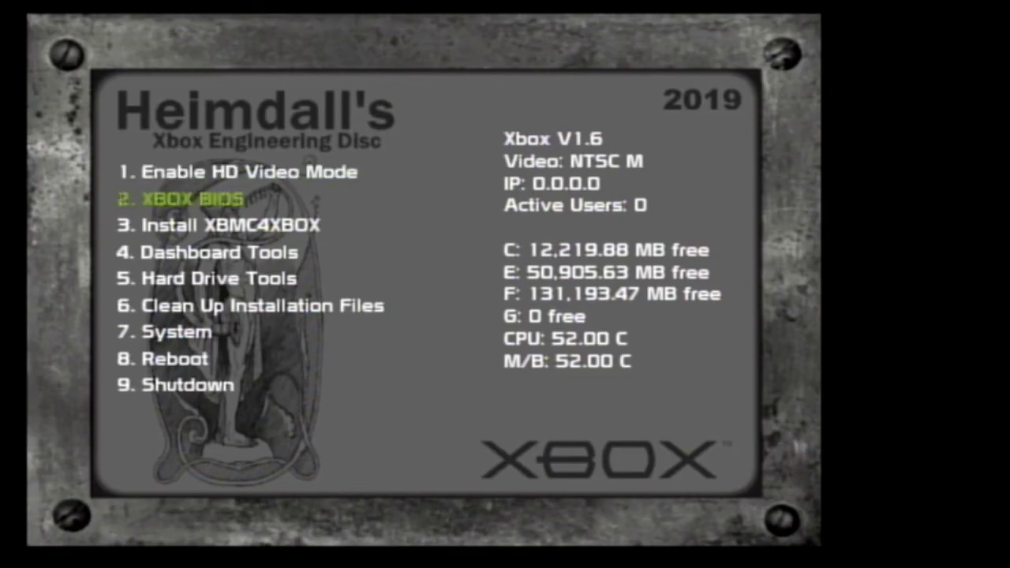
key(Return)
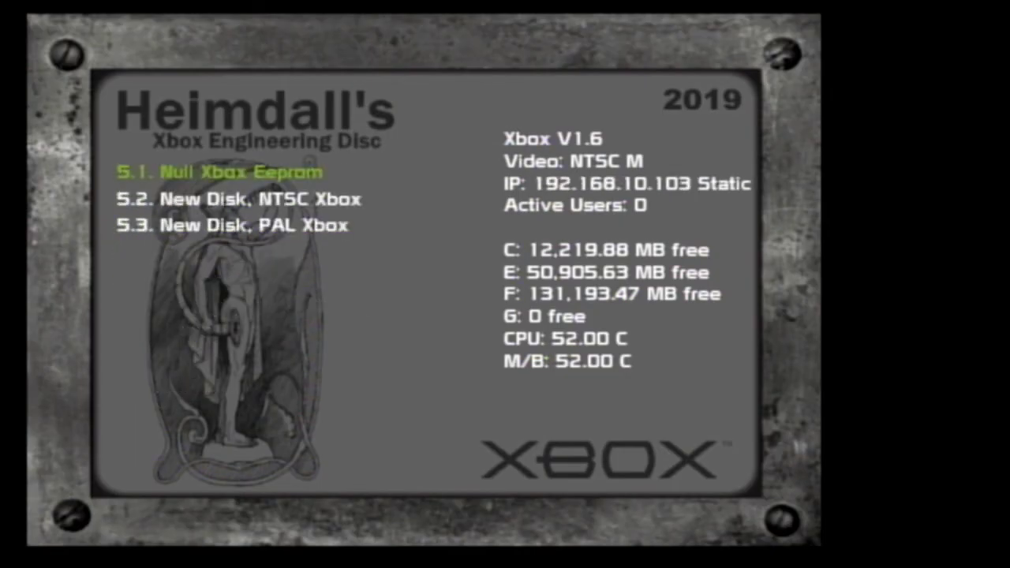
key(Escape)
key(Down)
key(Down)
key(Return)
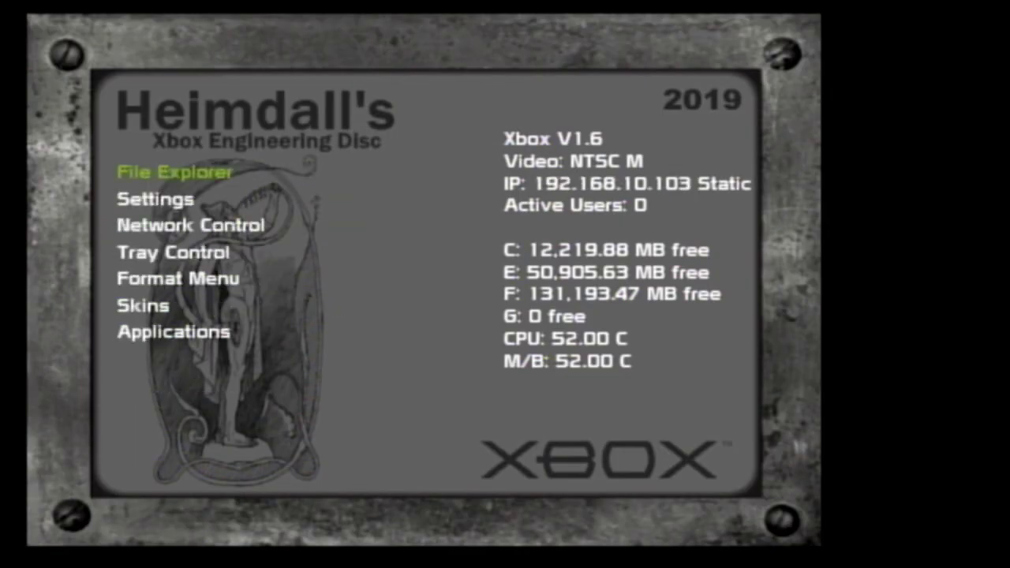
key(Return)
- Open drive F to confirm it is empty, then look into drives E and C
key(Down)
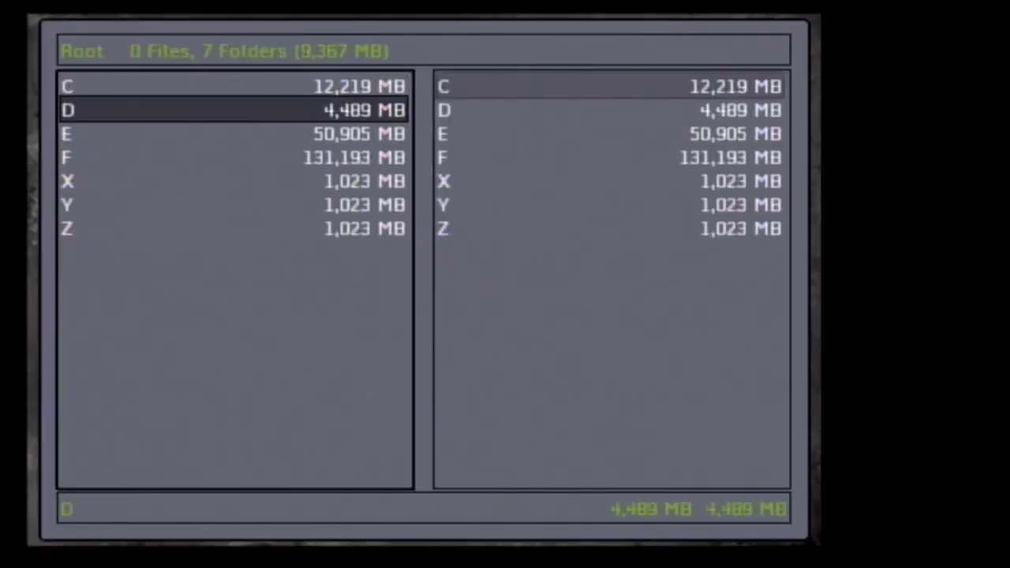
key(Down)
key(Down)
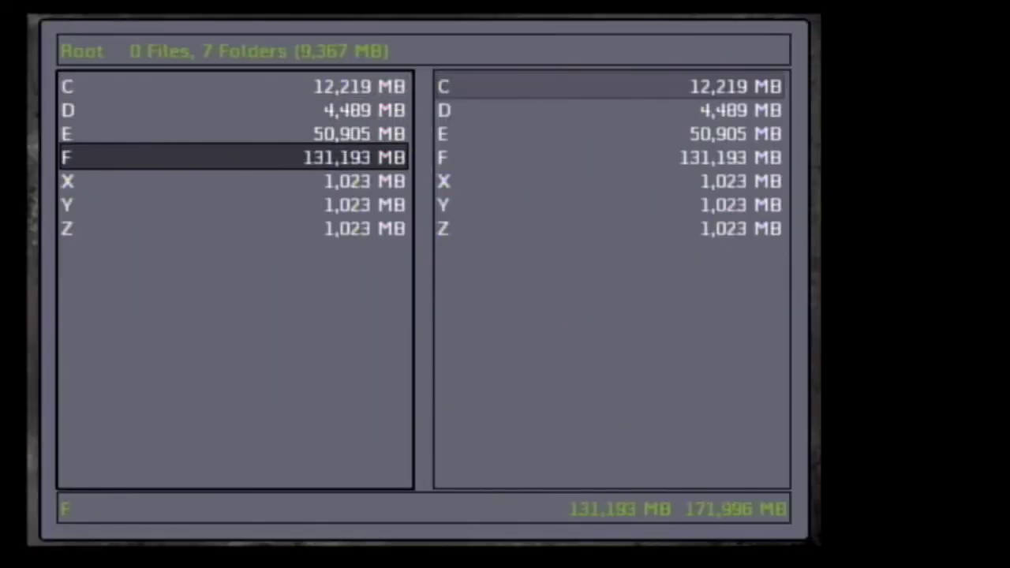
key(Return)
key(Return)
key(Up)
key(Return)
key(Return)
key(Up)
key(Up)
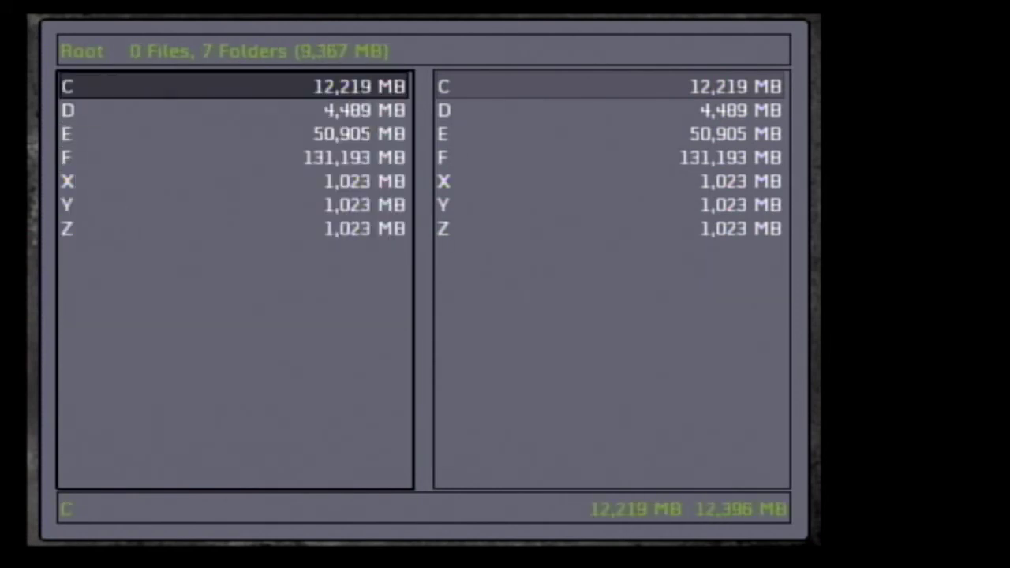
key(Return)
key(Return)
key(Down)
key(Up)
- Open drive E to verify its contents, then return to the drive list
key(Down)
key(Down)
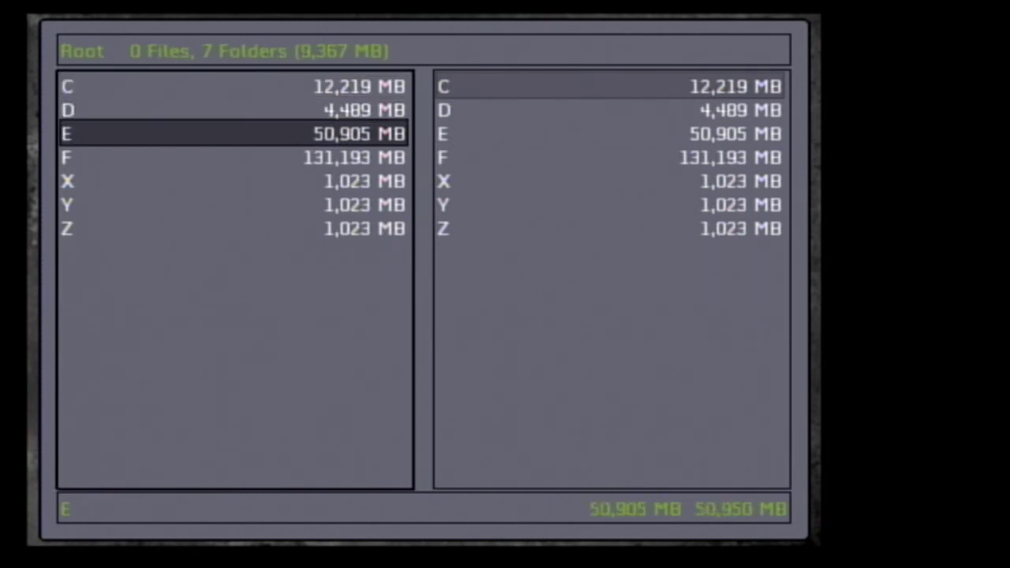
key(Down)
key(Up)
key(Return)
key(Return)
key(Down)
key(Return)
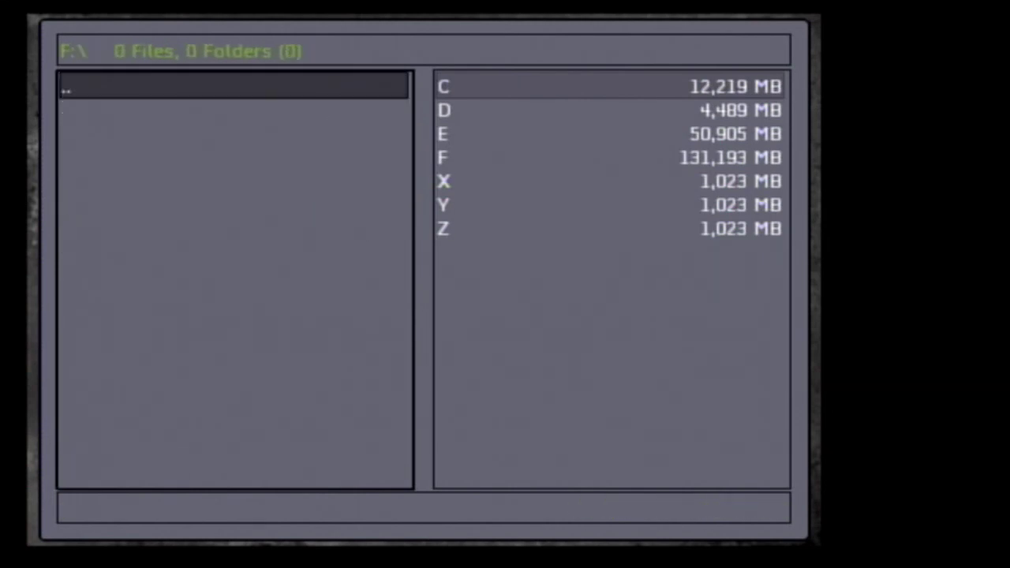